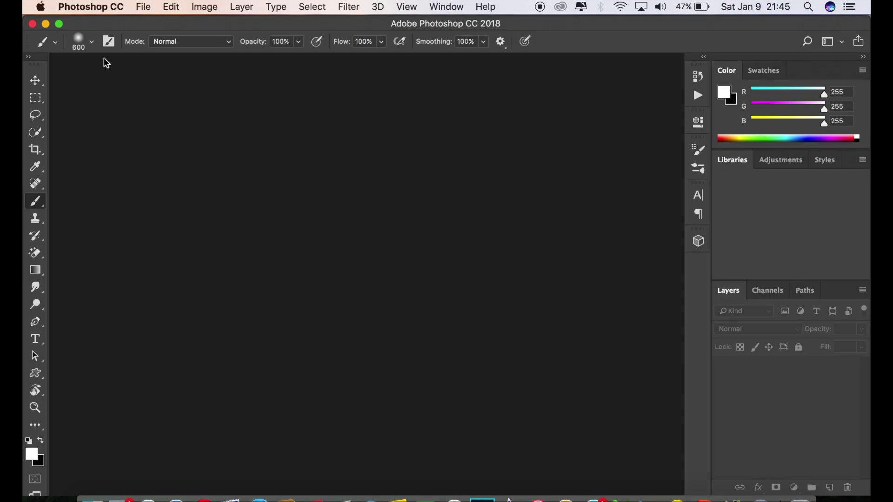
# Open the photo IMG_0207.JPG from the Desktop folder
pyautogui.press('v')
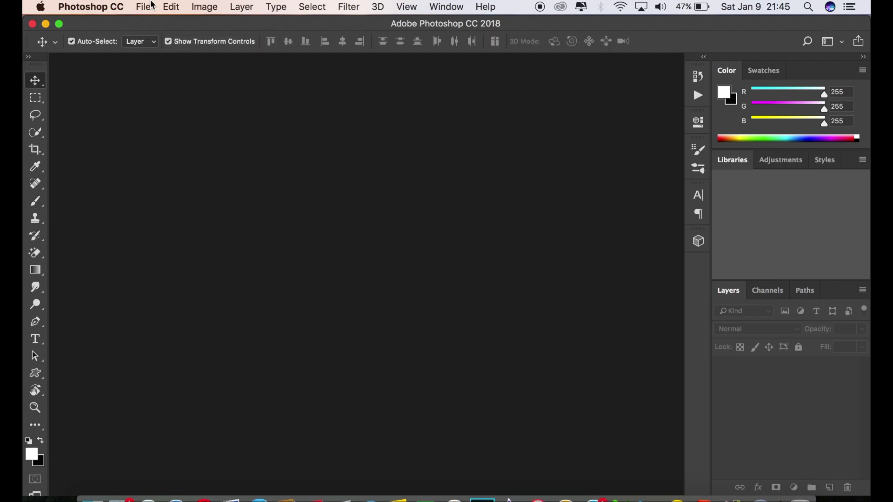
pyautogui.click(153, 6)
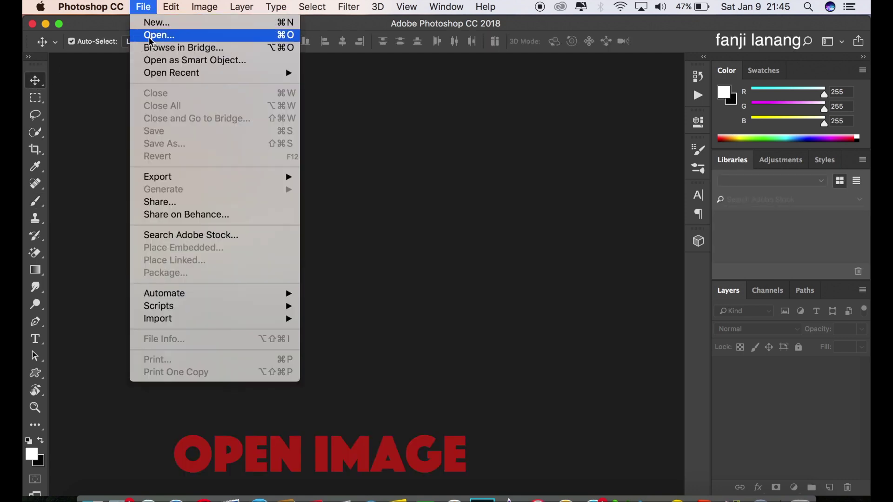
pyautogui.click(150, 36)
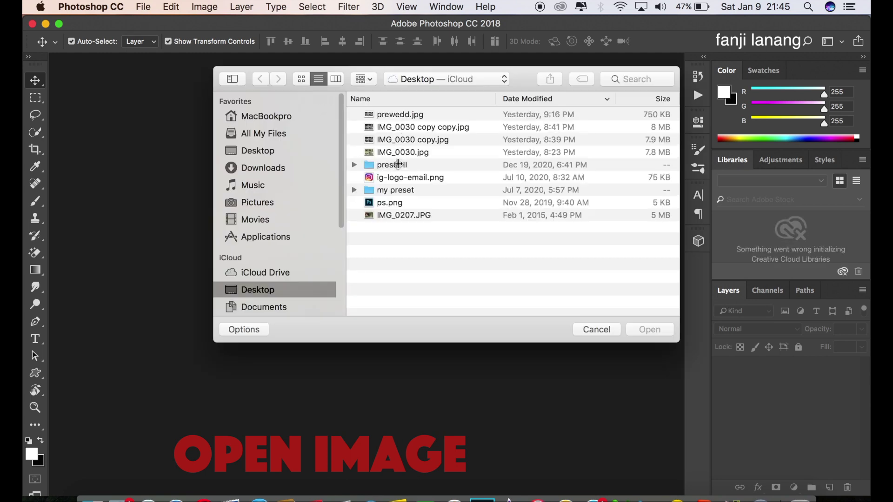
pyautogui.click(395, 214)
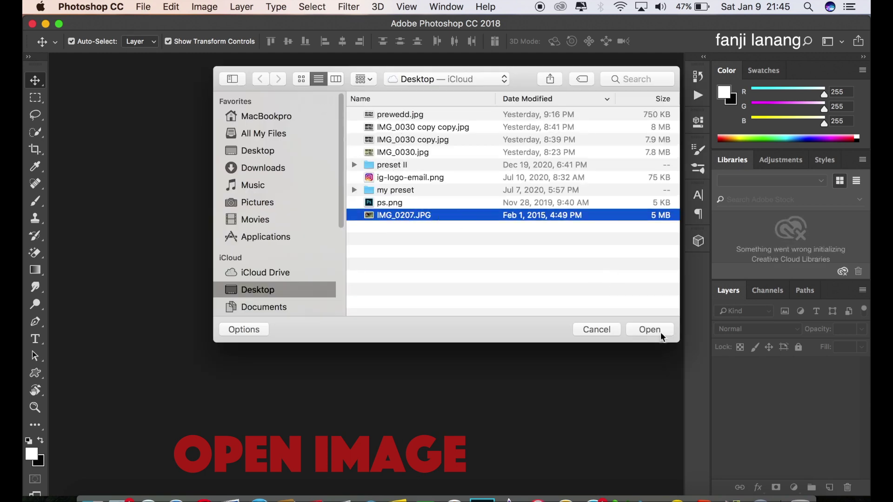
pyautogui.click(660, 334)
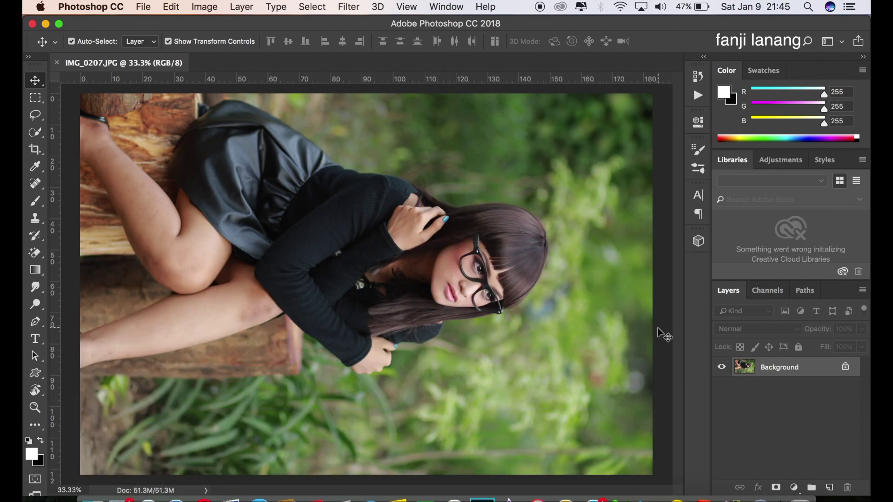
# Rotate the whole image 90° counter clockwise so the portrait stands upright
pyautogui.click(205, 7)
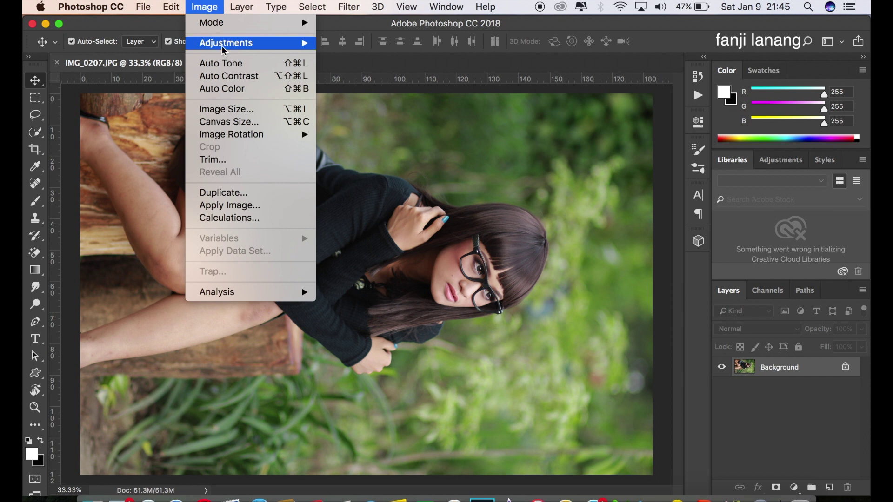
pyautogui.moveTo(260, 135)
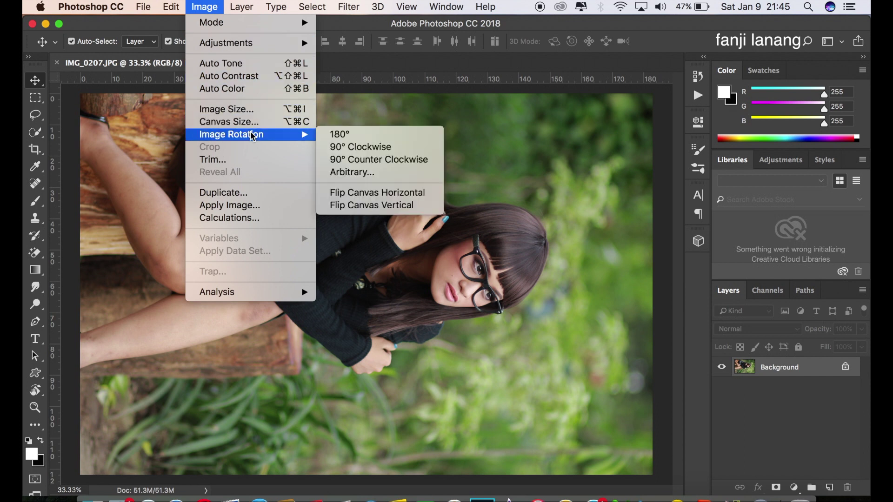
pyautogui.click(350, 161)
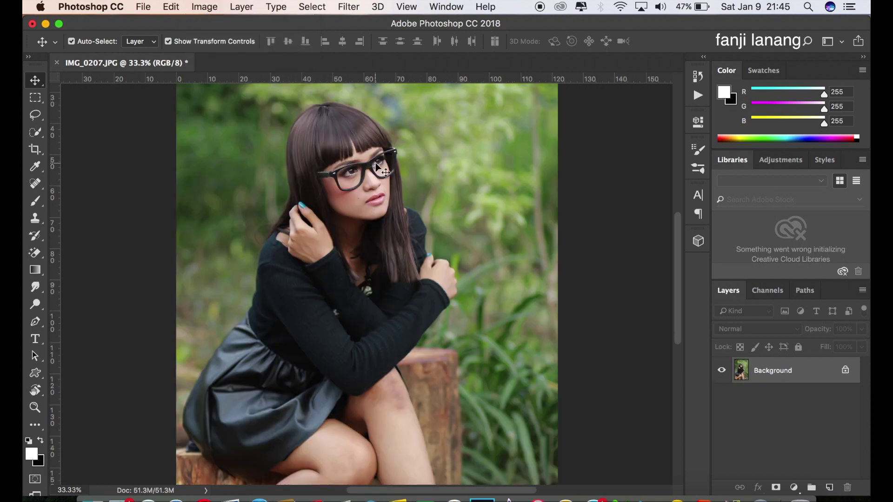
pyautogui.press('super+minus')
pyautogui.press('super+minus')
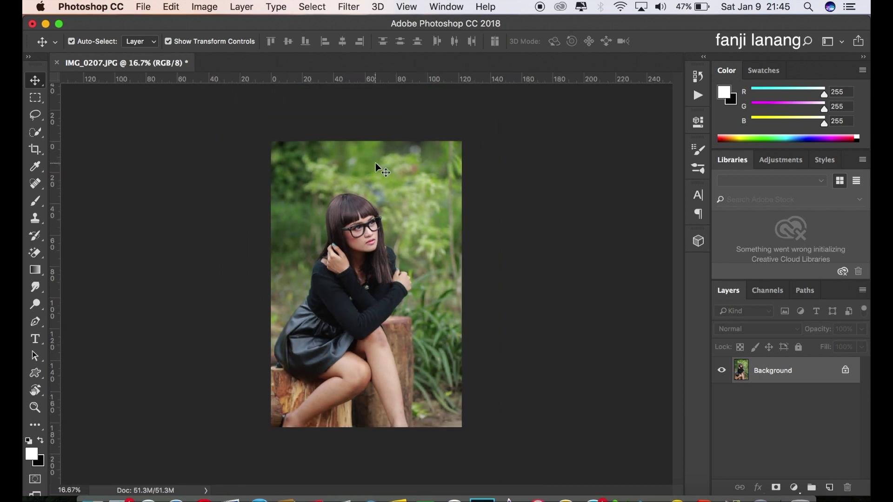
# Duplicate the Background layer and open the copy in the Camera Raw filter
pyautogui.moveTo(787, 373); pyautogui.dragTo(830, 487)
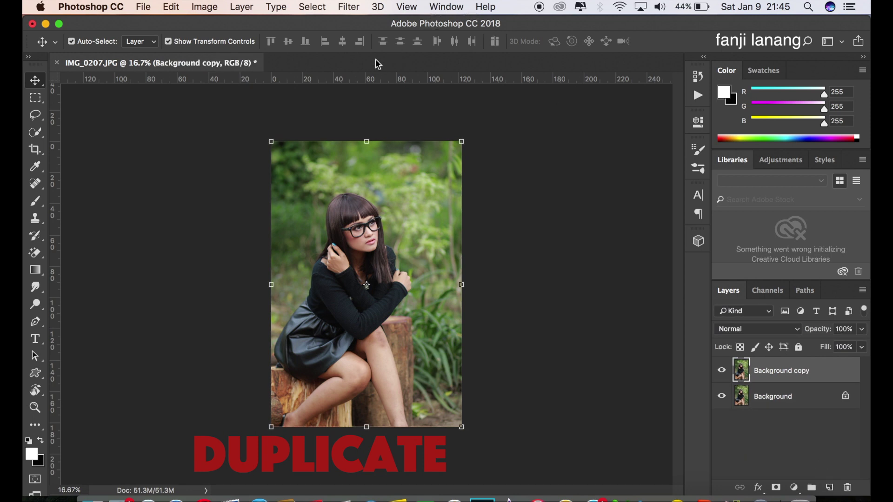
pyautogui.click(347, 7)
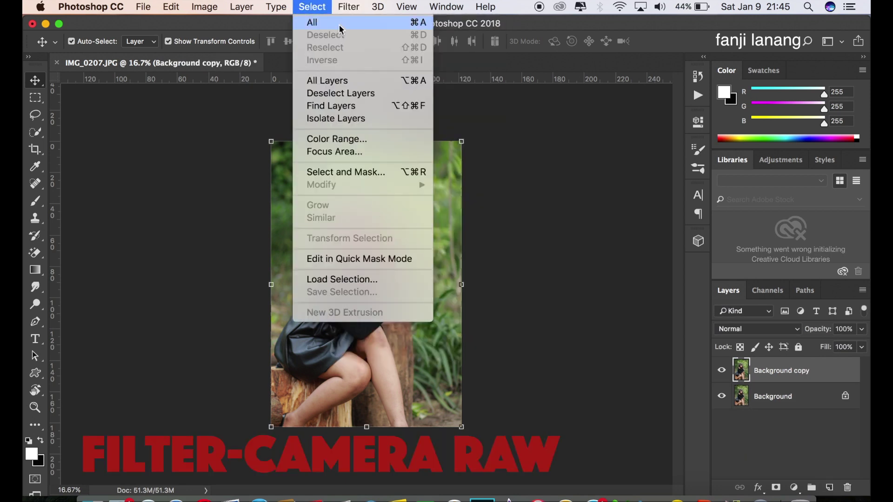
pyautogui.click(360, 88)
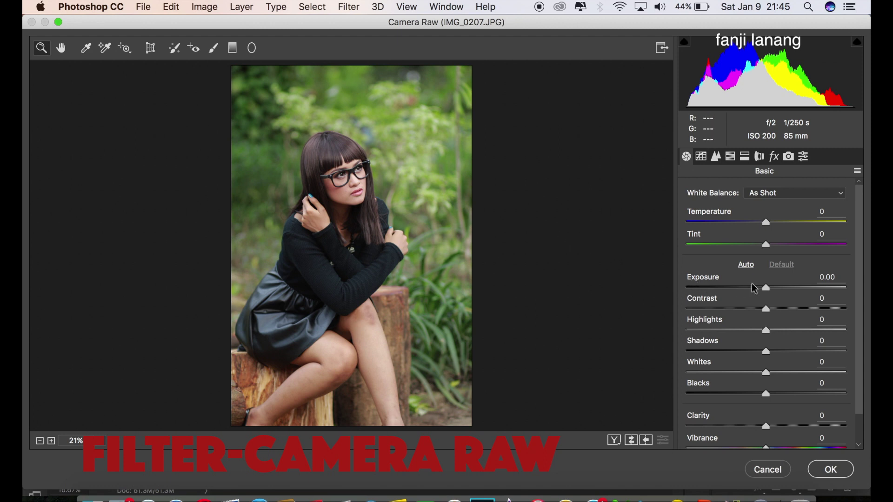
# Set Exposure to +0.60, Contrast +10, Highlights -30, Shadows +25, Whites -30, Blacks -40, Vibrance -15 and Saturation -15
pyautogui.click(778, 289)
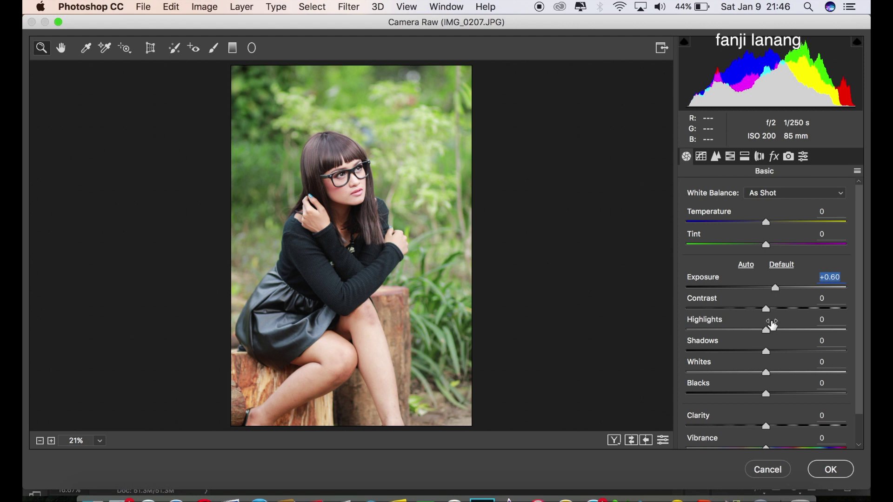
pyautogui.click(775, 309)
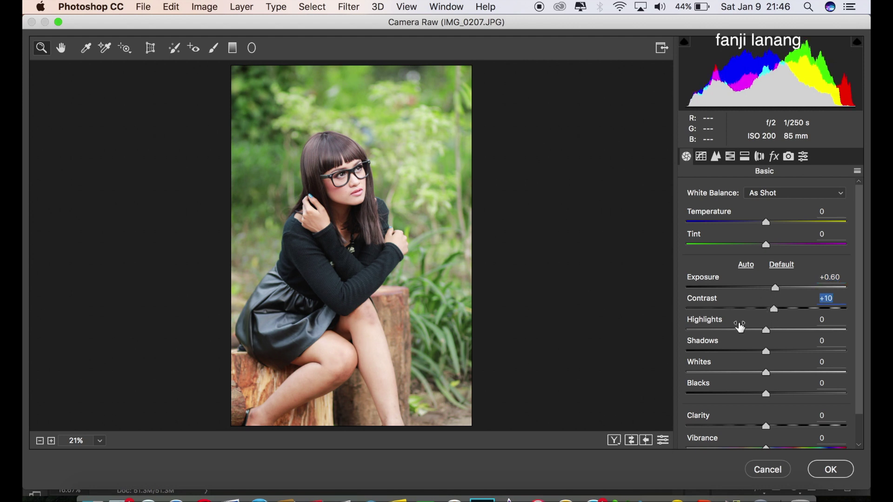
pyautogui.moveTo(743, 332); pyautogui.dragTo(743, 333)
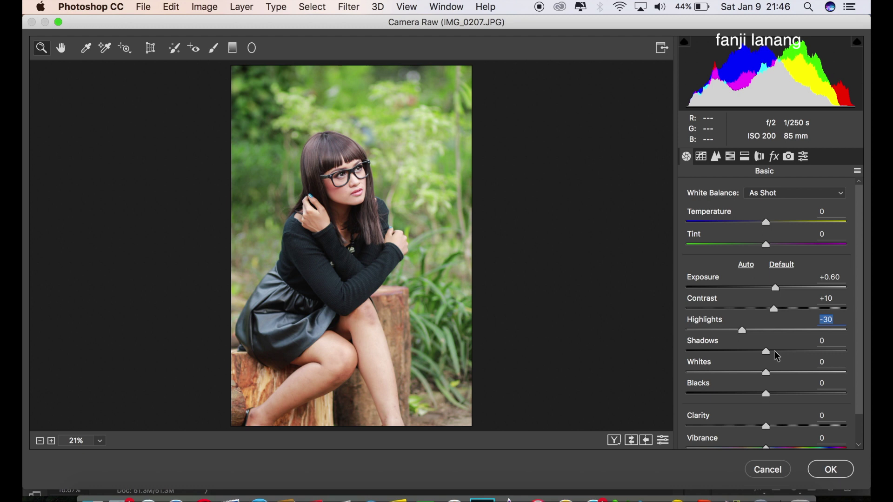
pyautogui.moveTo(775, 354); pyautogui.dragTo(737, 396)
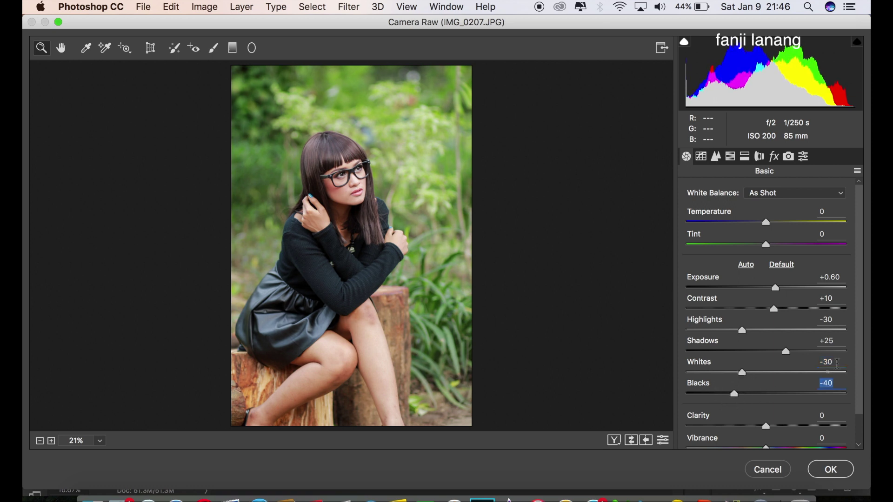
pyautogui.scroll(-2, 860, 386)
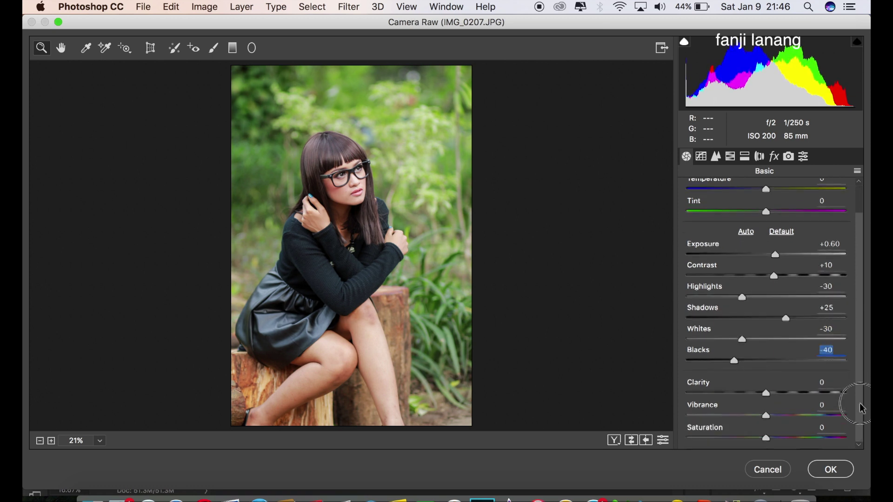
pyautogui.moveTo(764, 421); pyautogui.dragTo(754, 440)
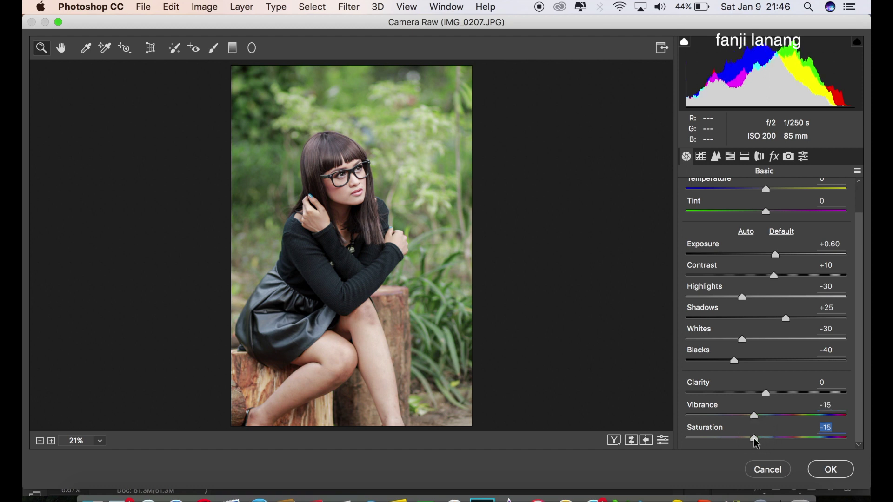
# Set the parametric tone curve's Darks and Shadows to -5, and raise the RGB point curve's midtones from input 130 to output 151
pyautogui.click(702, 159)
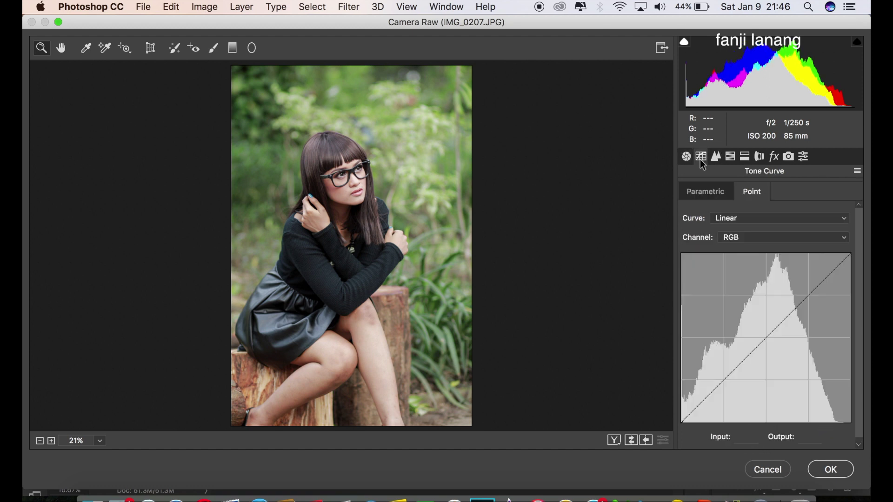
pyautogui.click(705, 193)
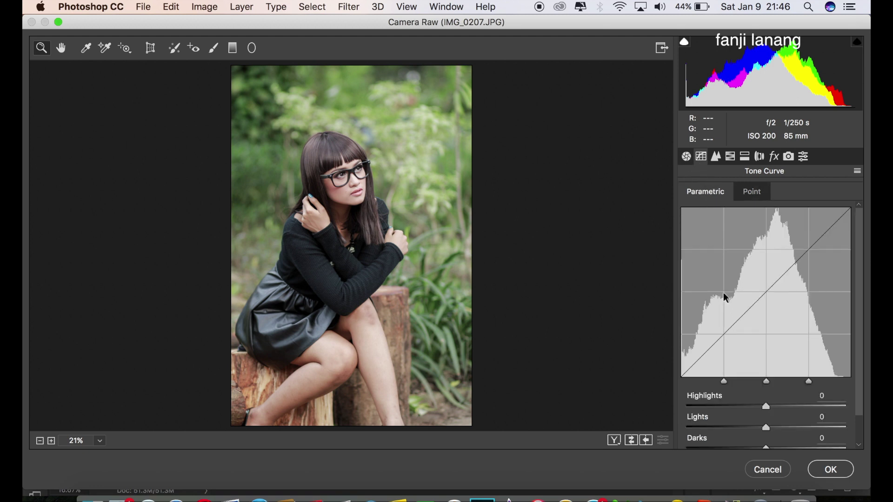
pyautogui.scroll(-2, 859, 343)
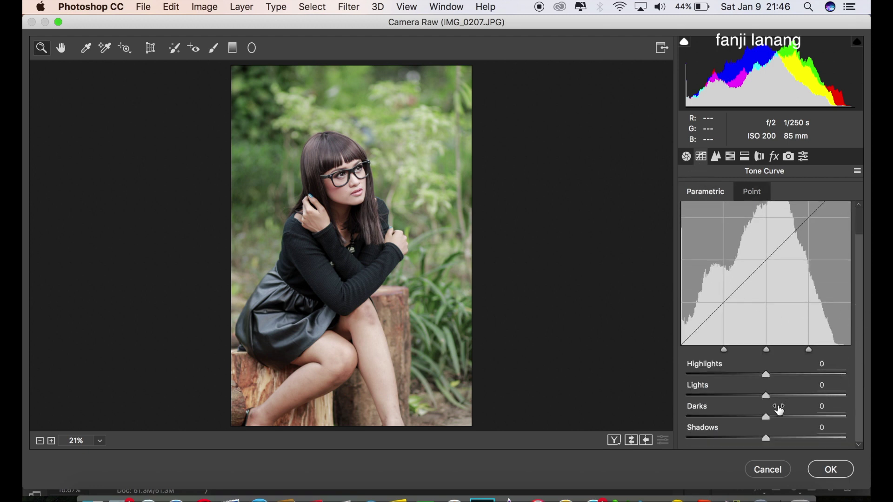
pyautogui.moveTo(766, 418); pyautogui.dragTo(761, 446)
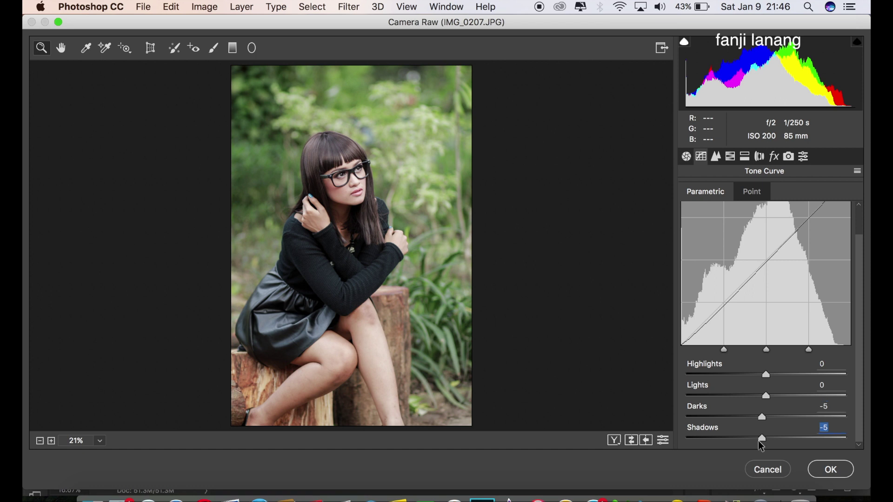
pyautogui.click(751, 198)
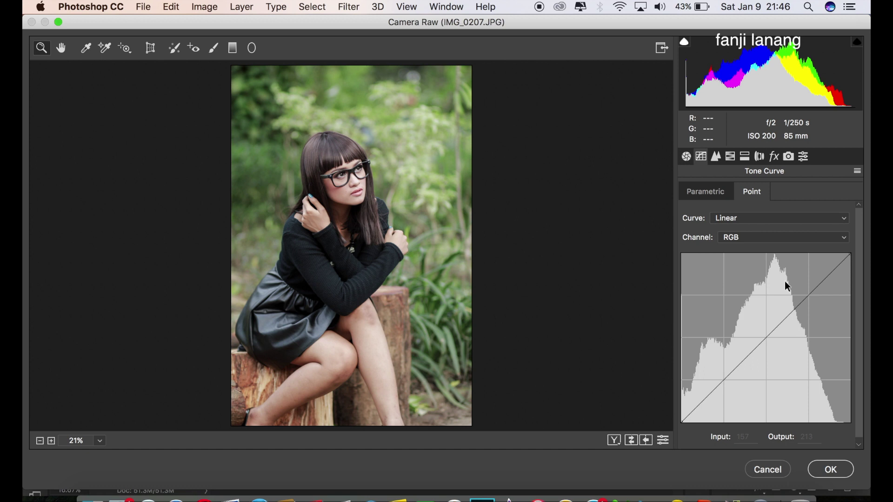
pyautogui.click(767, 323)
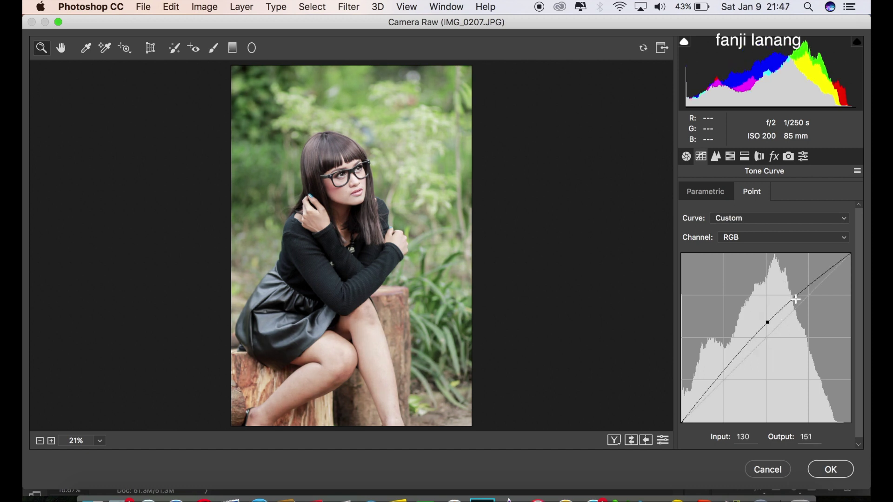
# In Camera Calibration, set the Red Primary hue to +50 and the Green Primary hue to +100
pyautogui.click(716, 157)
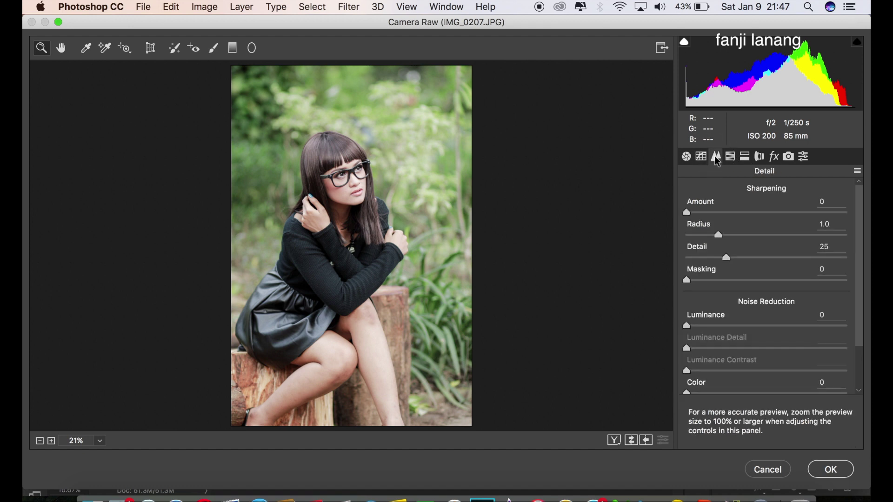
pyautogui.click(730, 157)
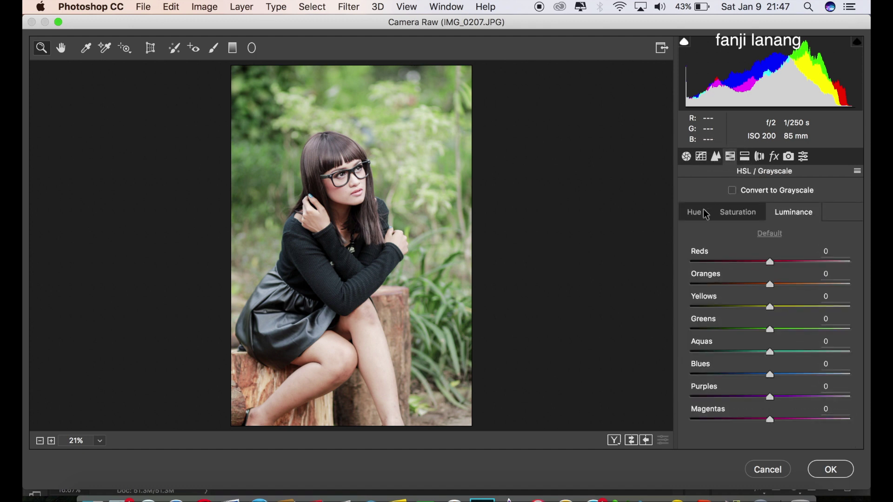
pyautogui.click(745, 158)
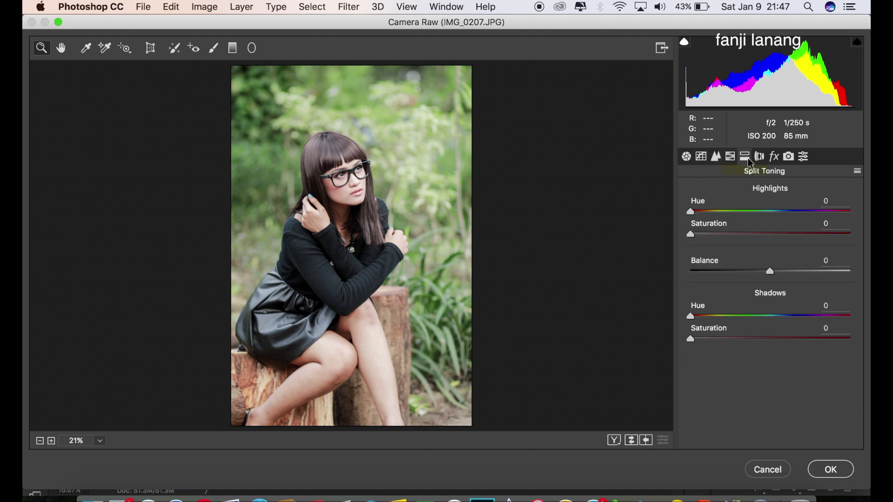
pyautogui.click(759, 158)
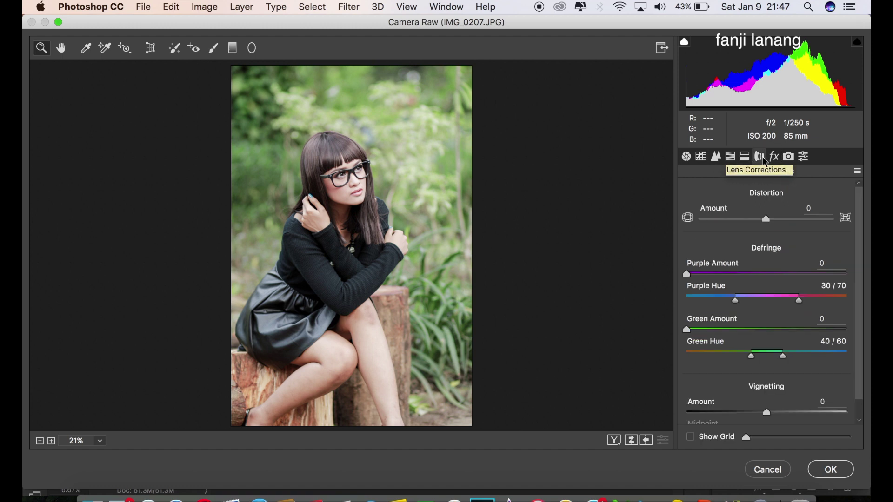
pyautogui.click(775, 157)
pyautogui.click(789, 158)
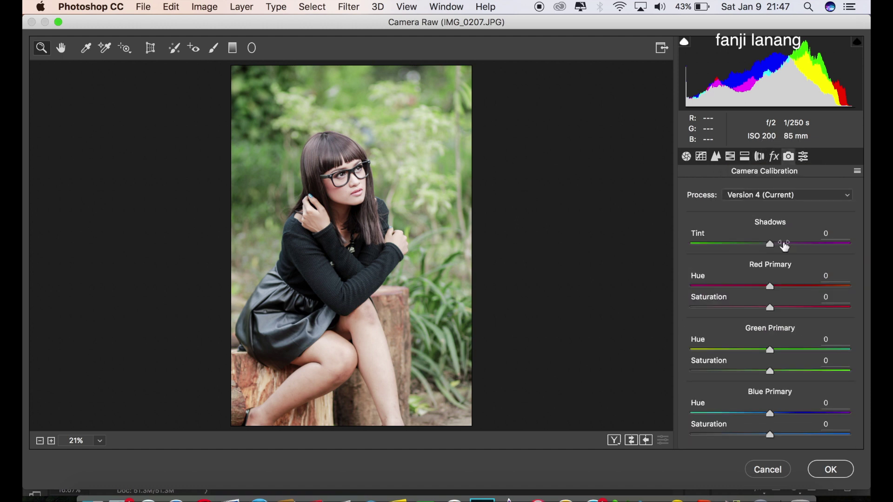
pyautogui.moveTo(806, 290); pyautogui.dragTo(812, 296)
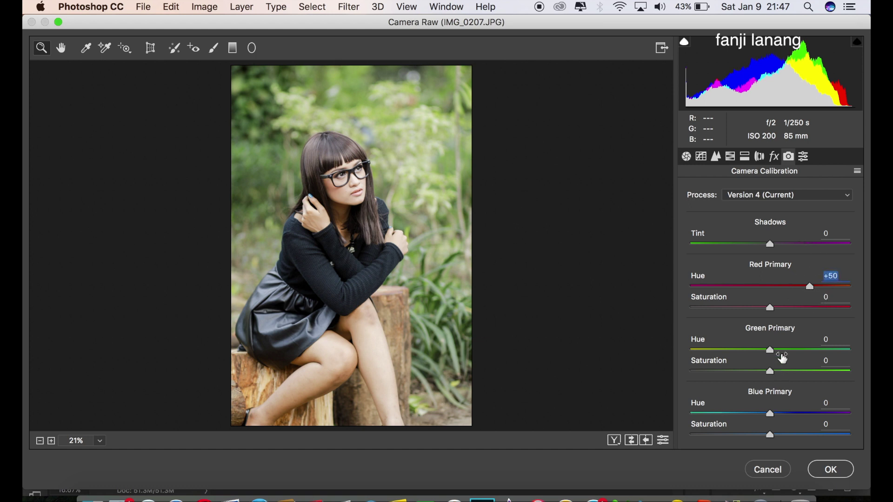
pyautogui.moveTo(782, 351); pyautogui.dragTo(868, 359)
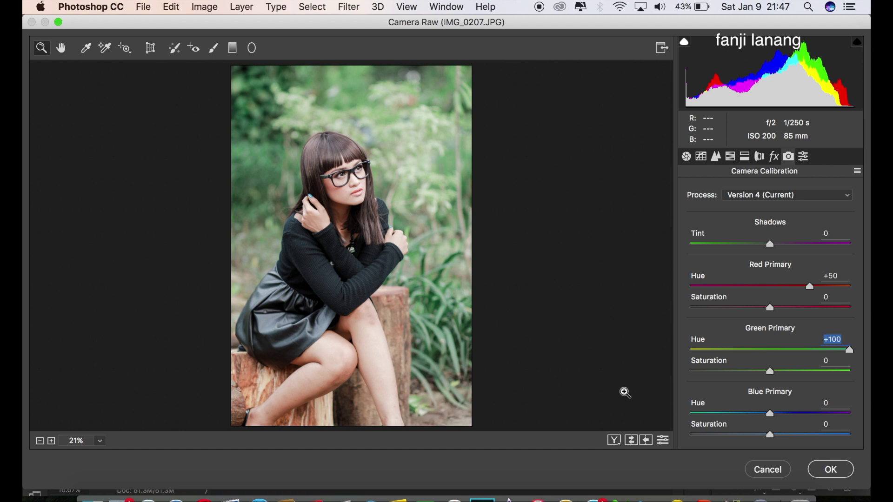
# Apply the Camera Raw adjustments to the layer copy and compare the photo before and after the edit
pyautogui.click(613, 441)
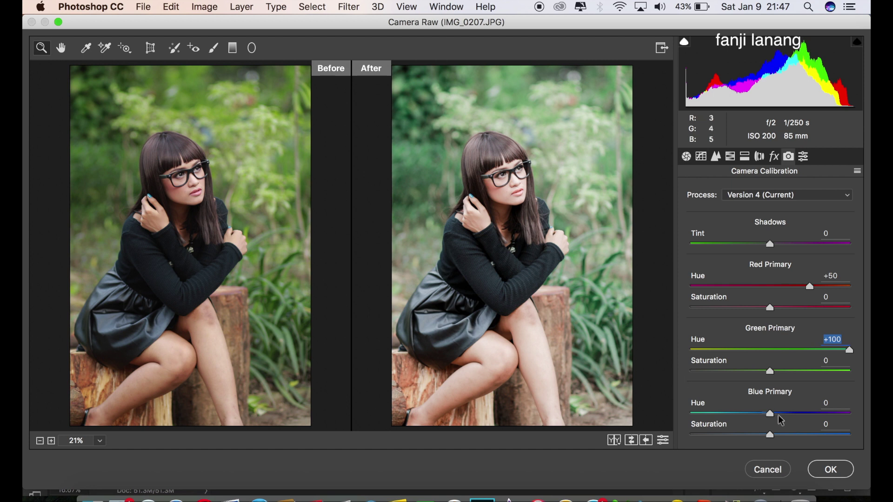
pyautogui.click(836, 470)
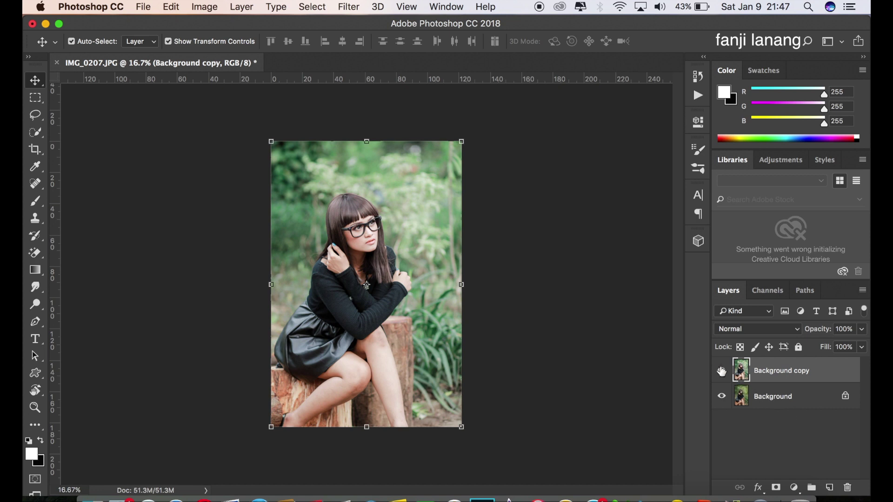
pyautogui.click(722, 371)
pyautogui.click(721, 371)
# Add a Color Lookup adjustment layer above the Background copy layer
pyautogui.click(795, 487)
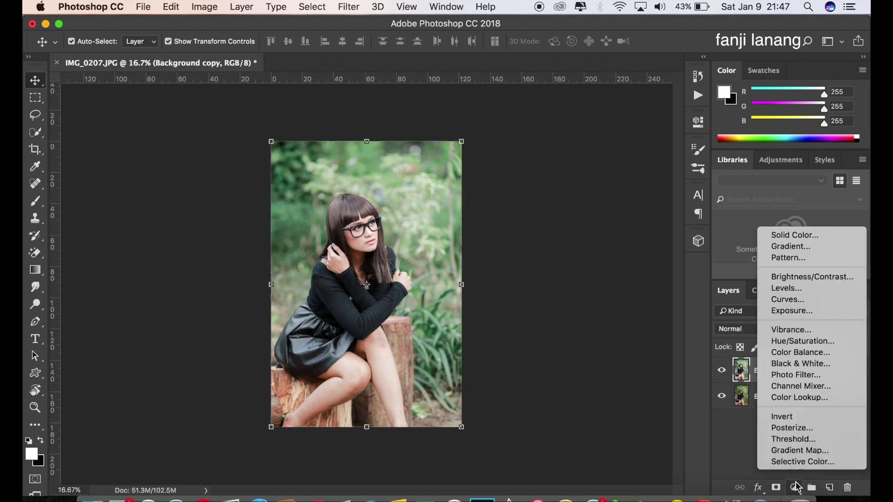
pyautogui.click(796, 397)
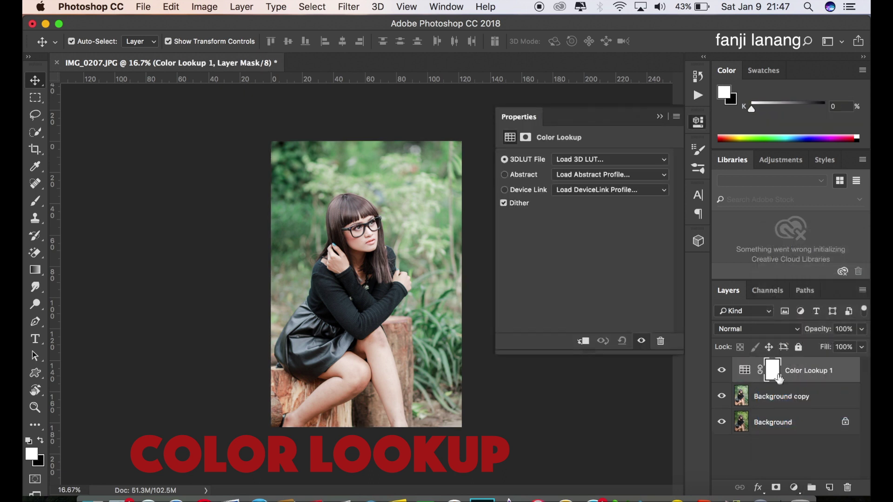
# Apply the 2Strip.look 3D LUT to the Color Lookup 1 adjustment layer and collapse its properties
pyautogui.click(600, 160)
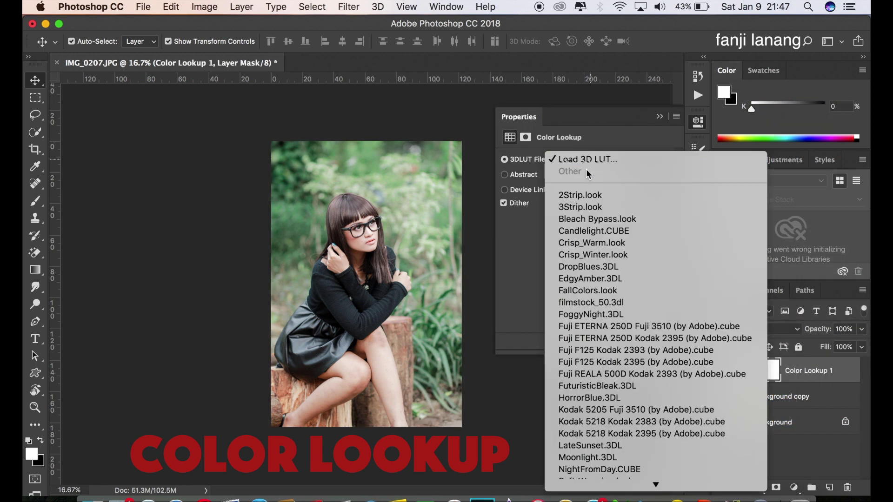
pyautogui.click(641, 196)
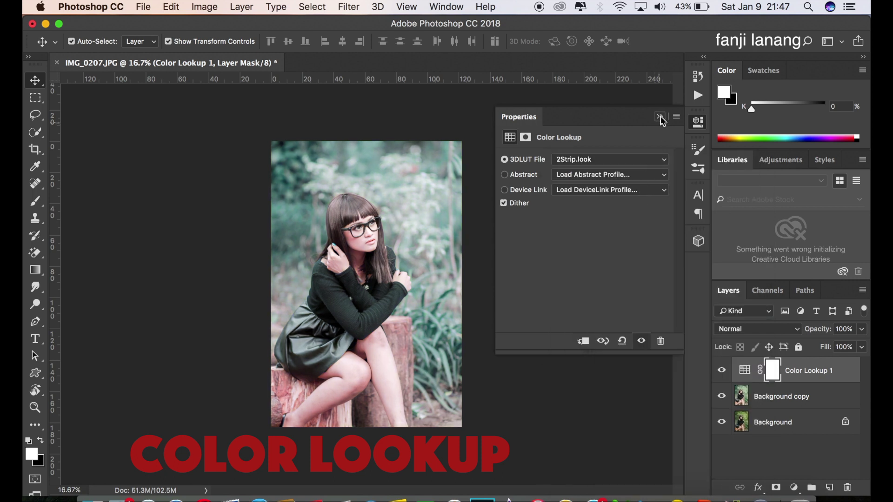
pyautogui.click(660, 117)
# Lower the Color Lookup 1 layer's opacity to 50% and toggle its visibility to compare the photo with and without it
pyautogui.click(862, 329)
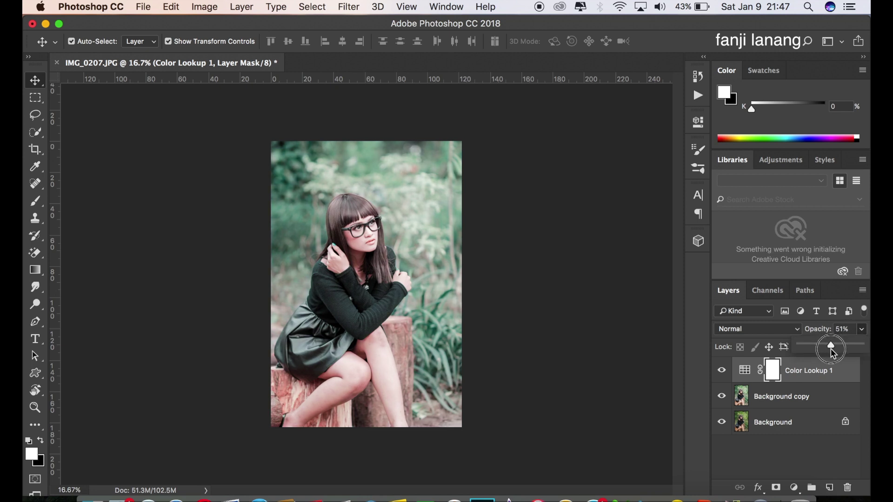
pyautogui.click(721, 371)
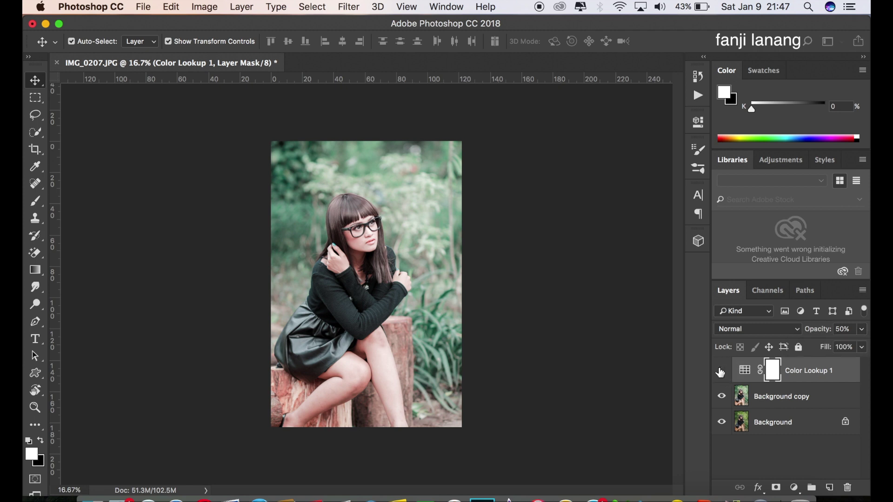
pyautogui.click(722, 371)
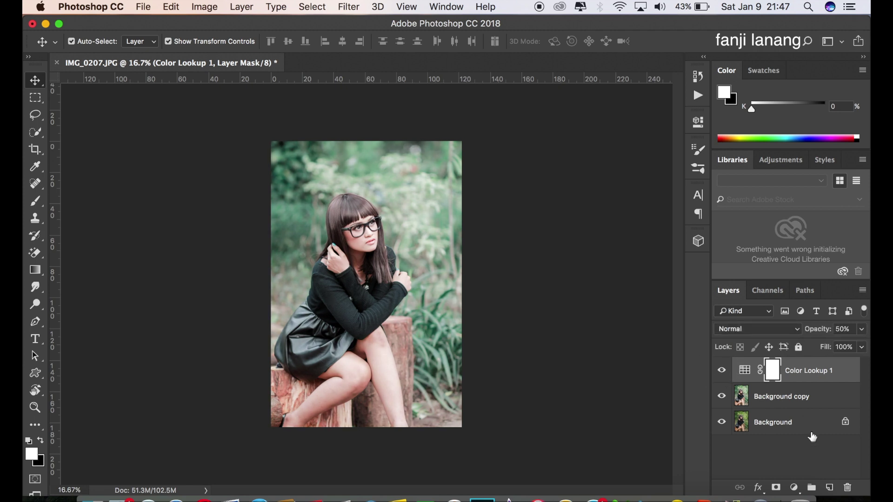
# On a new layer above Color Lookup 1, stamp the signature brush at size 600 in black in the photo's lower-right corner
pyautogui.click(829, 486)
pyautogui.click(36, 201)
pyautogui.click(92, 42)
pyautogui.click(70, 140)
pyautogui.click(661, 34)
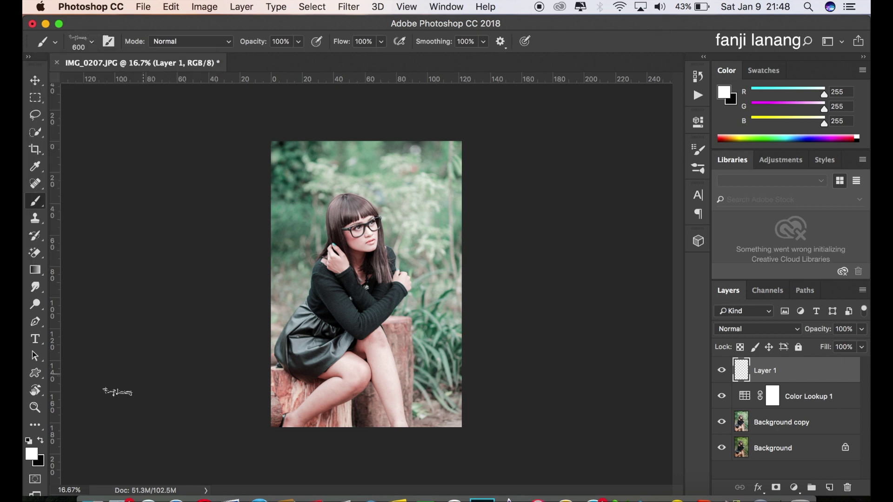
pyautogui.click(40, 441)
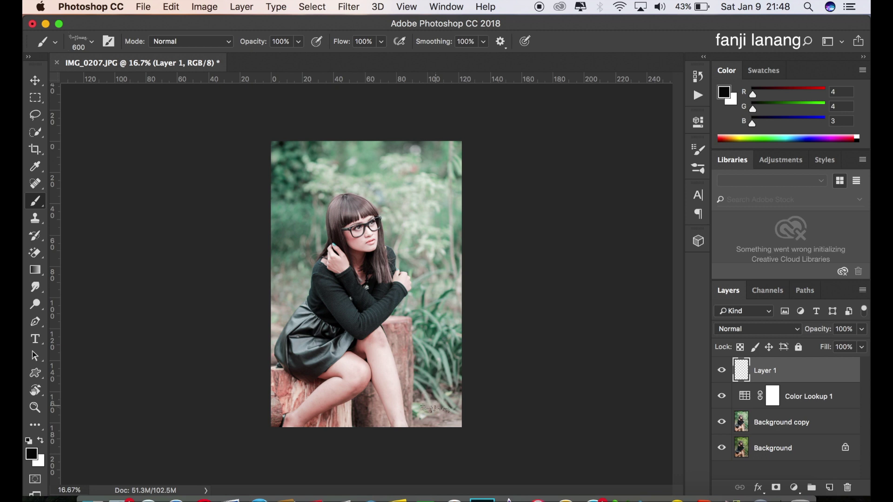
pyautogui.click(438, 415)
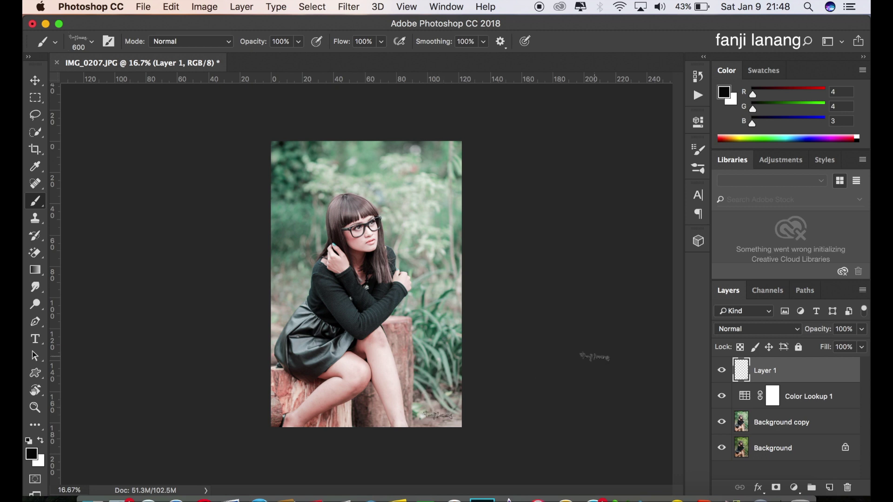